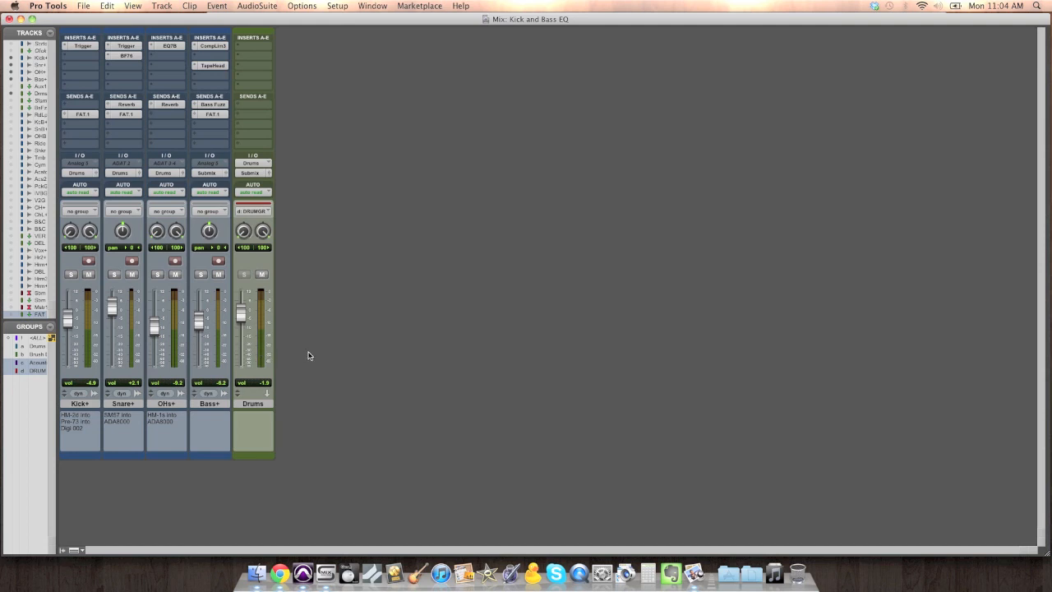
# Step: Play the session and solo the Kick+, Snare+, OHs+ and Bass+ tracks
pyautogui.press('space')
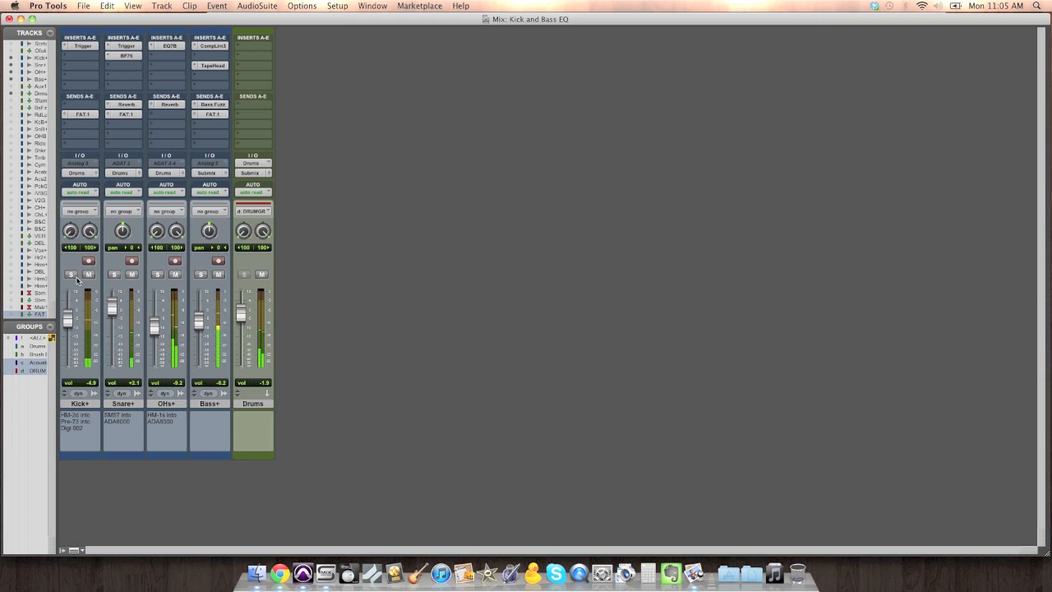
pyautogui.click(72, 274)
pyautogui.click(114, 274)
pyautogui.click(156, 274)
pyautogui.click(200, 274)
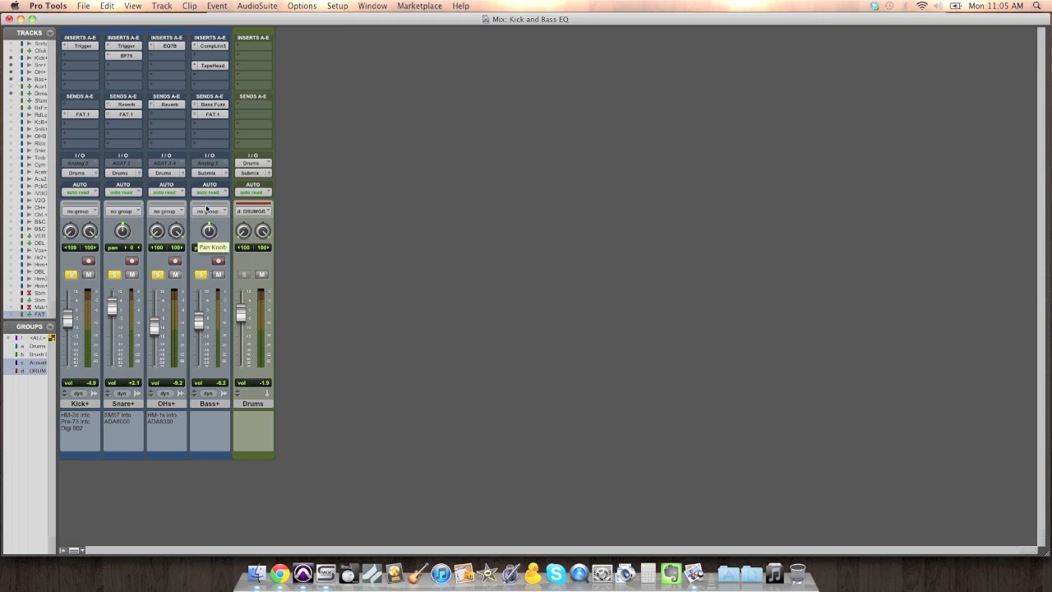
# Step: Insert the stereo EQ 3 4-Band plug-in in the fifth insert slot of Kick+ and reposition its window
pyautogui.click(80, 85)
pyautogui.moveTo(92, 103)
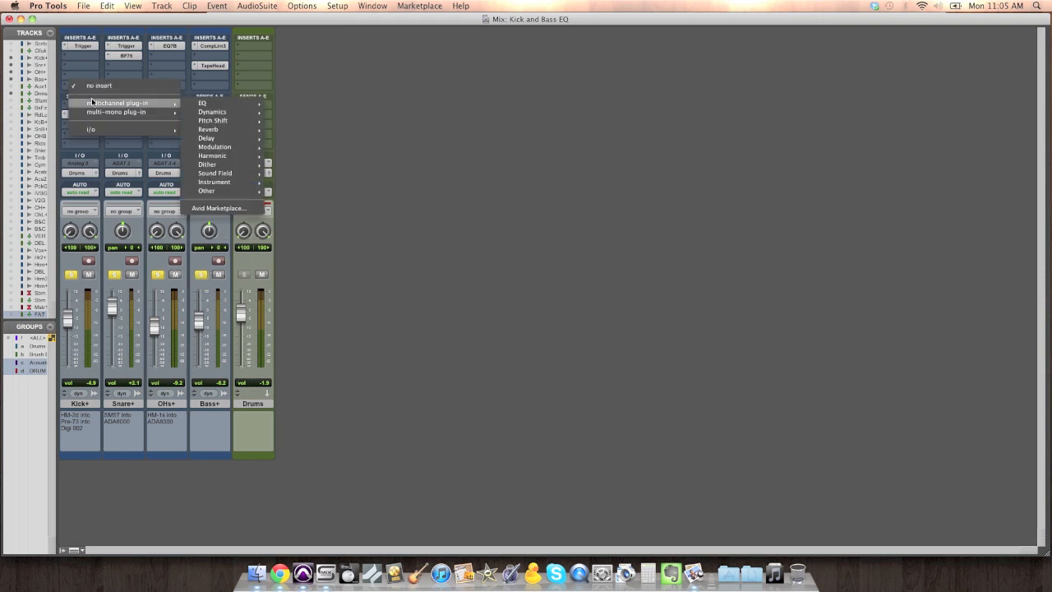
pyautogui.moveTo(204, 104)
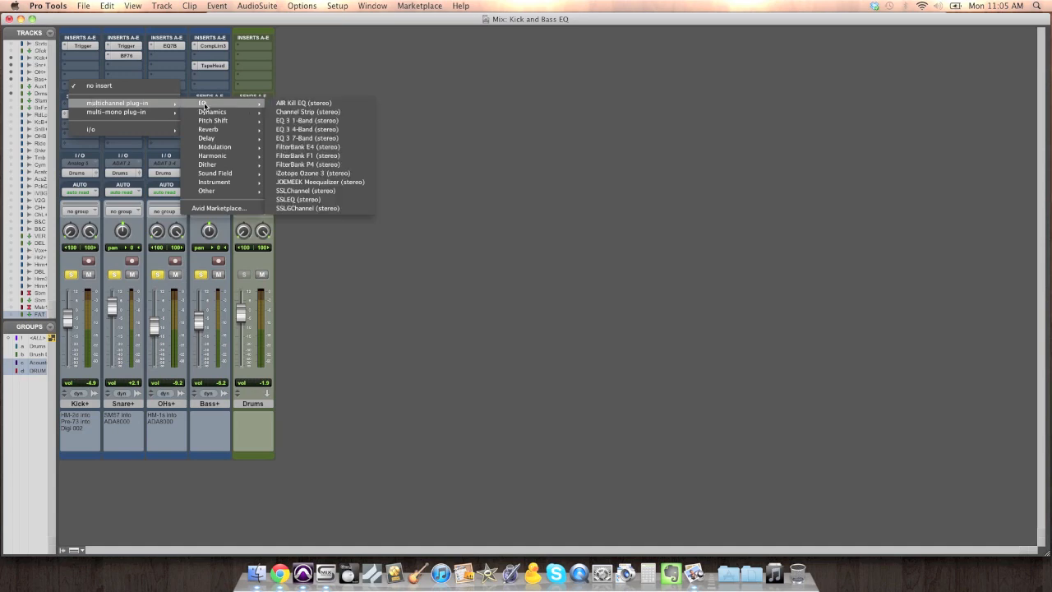
pyautogui.click(297, 129)
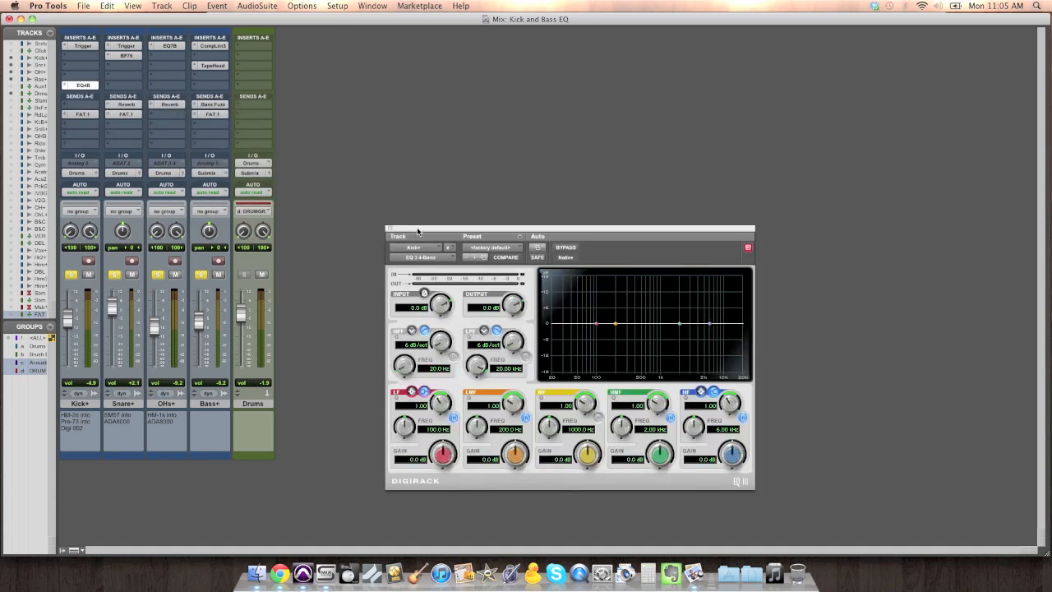
pyautogui.moveTo(417, 230); pyautogui.dragTo(355, 188)
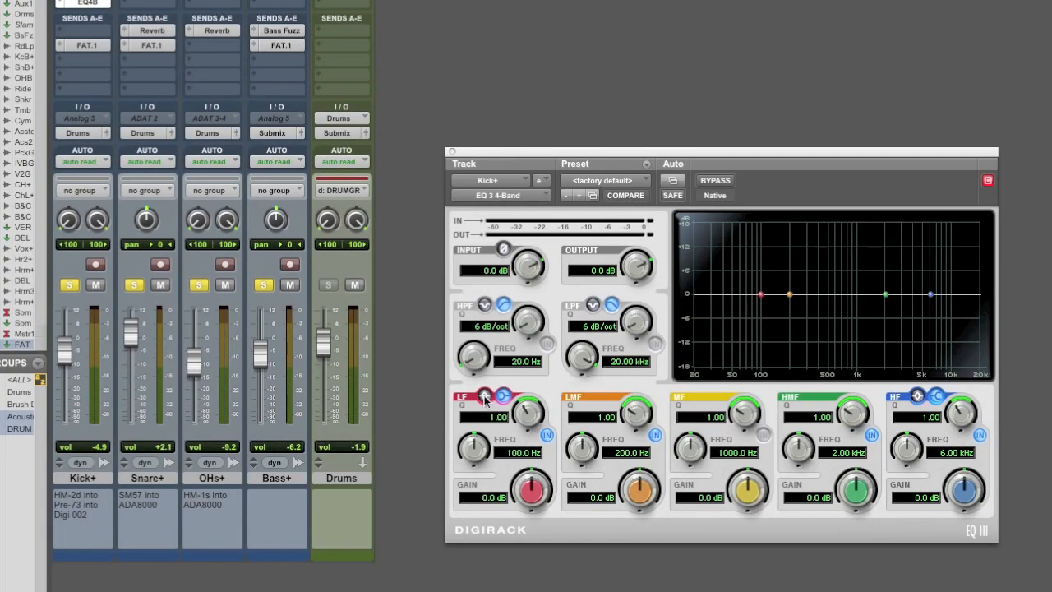
# Step: Make the Kick+ EQ's LF band a peak filter at 60 Hz with Q 2.04 and gain -3.1 dB
pyautogui.click(485, 396)
pyautogui.click(524, 453)
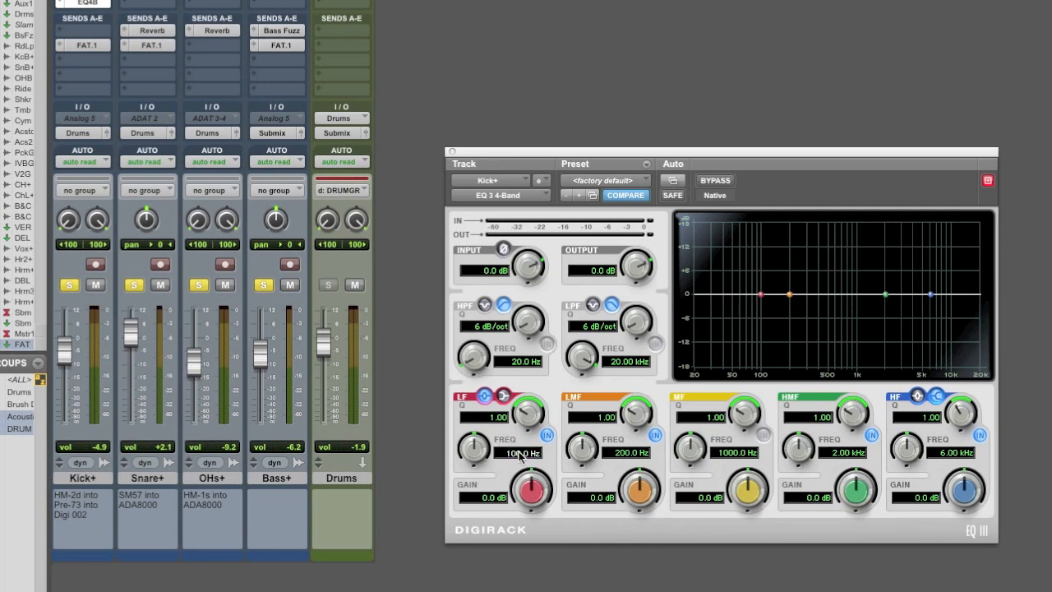
pyautogui.write('60')
pyautogui.press('Return')
pyautogui.moveTo(531, 418); pyautogui.dragTo(532, 392)
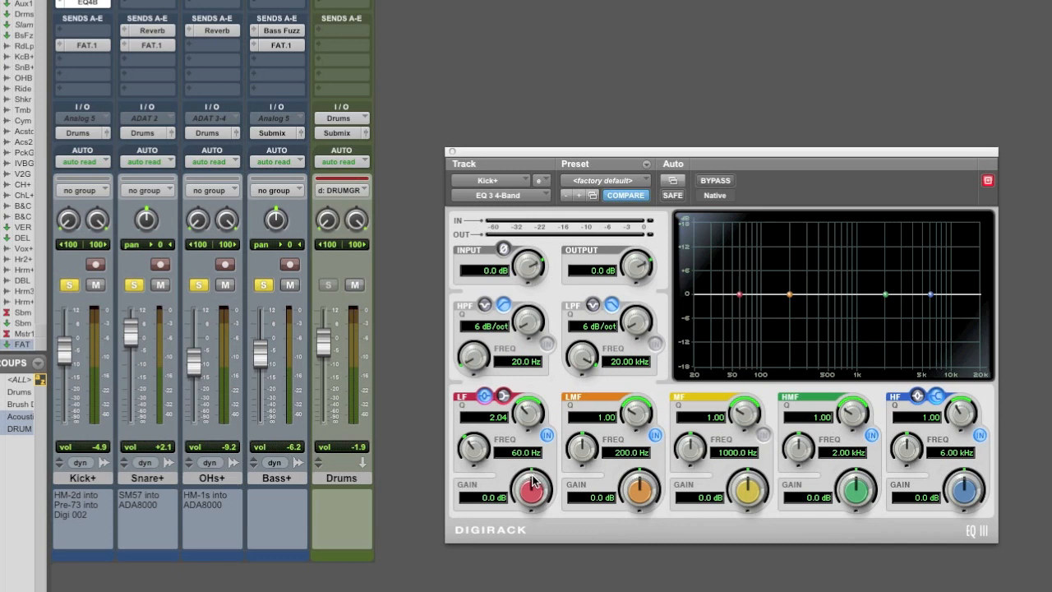
pyautogui.moveTo(531, 480); pyautogui.dragTo(532, 493)
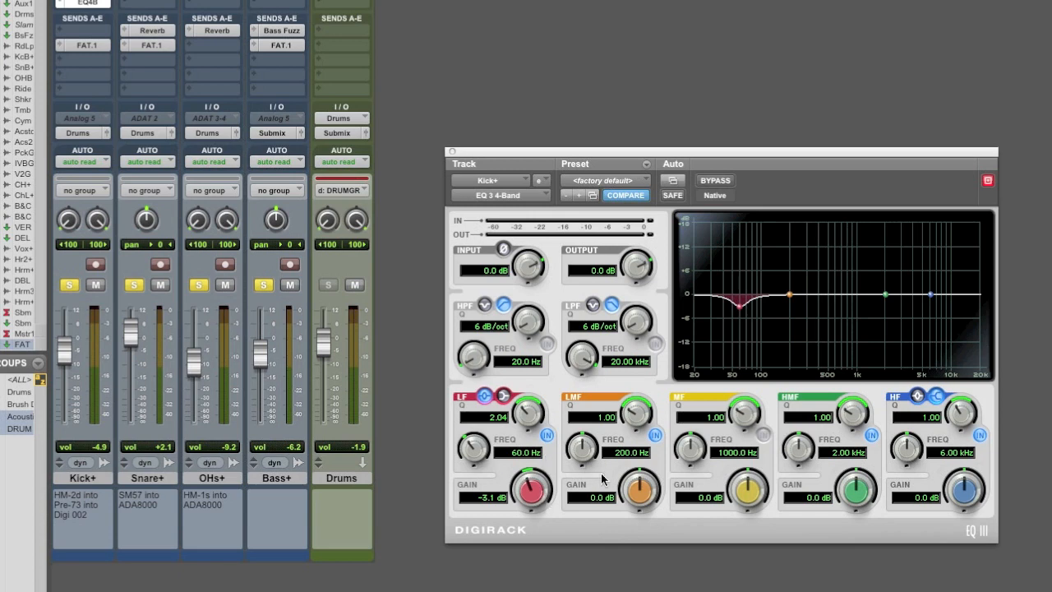
# Step: Set the Kick+ EQ's LMF band to 120 Hz with Q 2.04 and gain 3.2 dB
pyautogui.click(624, 453)
pyautogui.write('120')
pyautogui.press('Return')
pyautogui.moveTo(639, 424); pyautogui.dragTo(641, 397)
pyautogui.moveTo(639, 488); pyautogui.dragTo(642, 470)
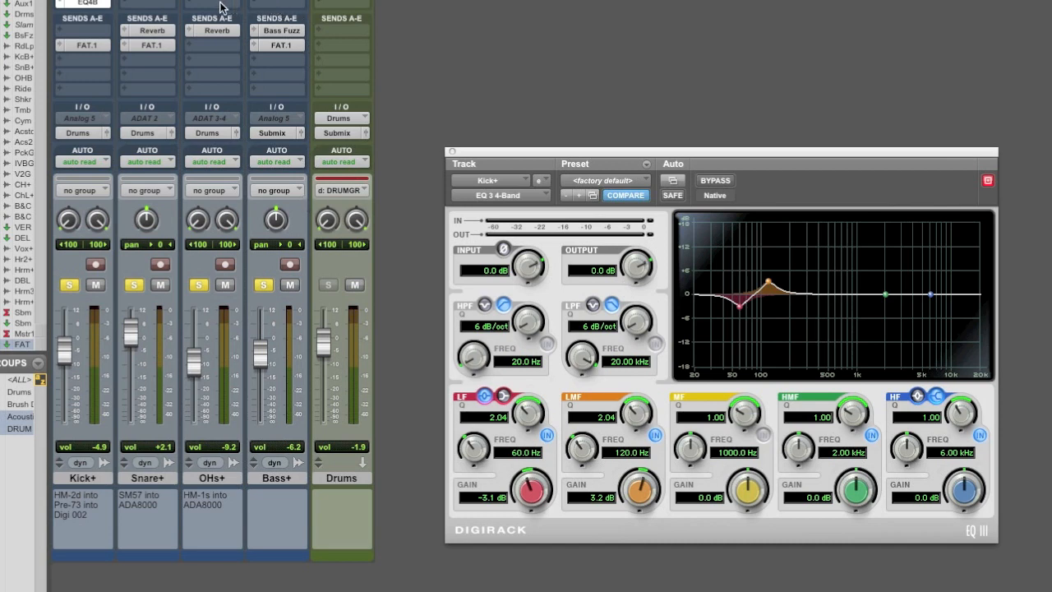
# Step: Insert the mono EQ 3 4-Band plug-in in the fifth insert slot of the Bass+ track
pyautogui.click(280, 4)
pyautogui.moveTo(309, 33)
pyautogui.moveTo(410, 29)
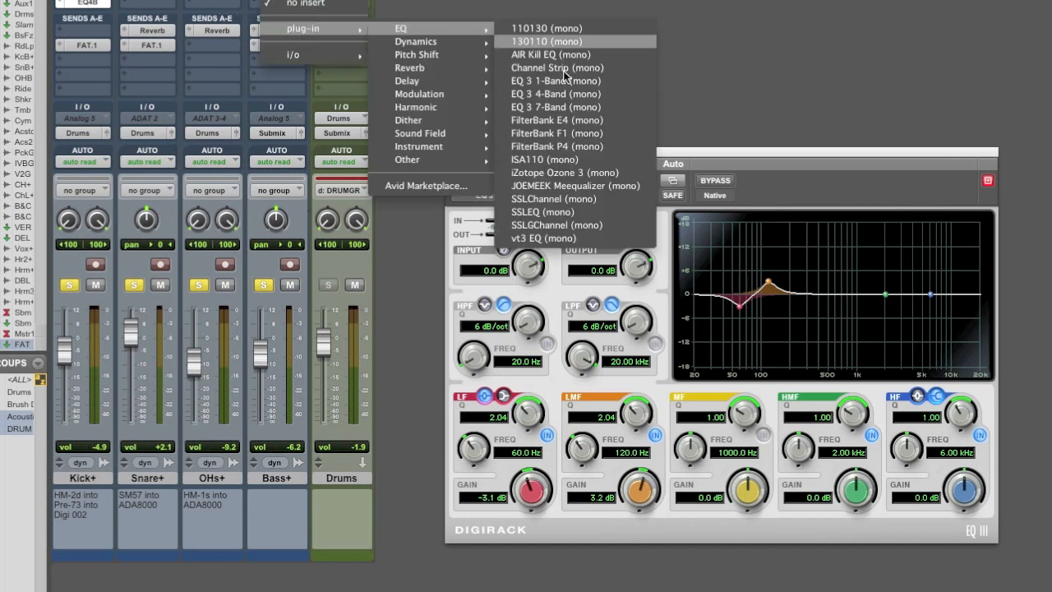
pyautogui.click(578, 94)
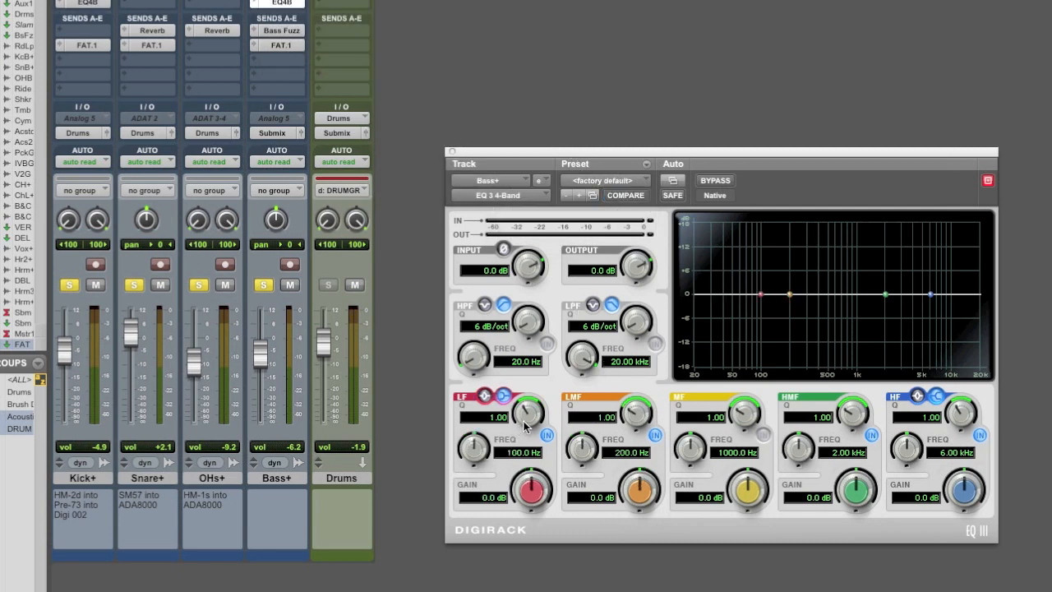
# Step: Make the Bass+ EQ's LF band a peak filter at 60 Hz with Q 2.04 and gain 3.1 dB
pyautogui.click(485, 395)
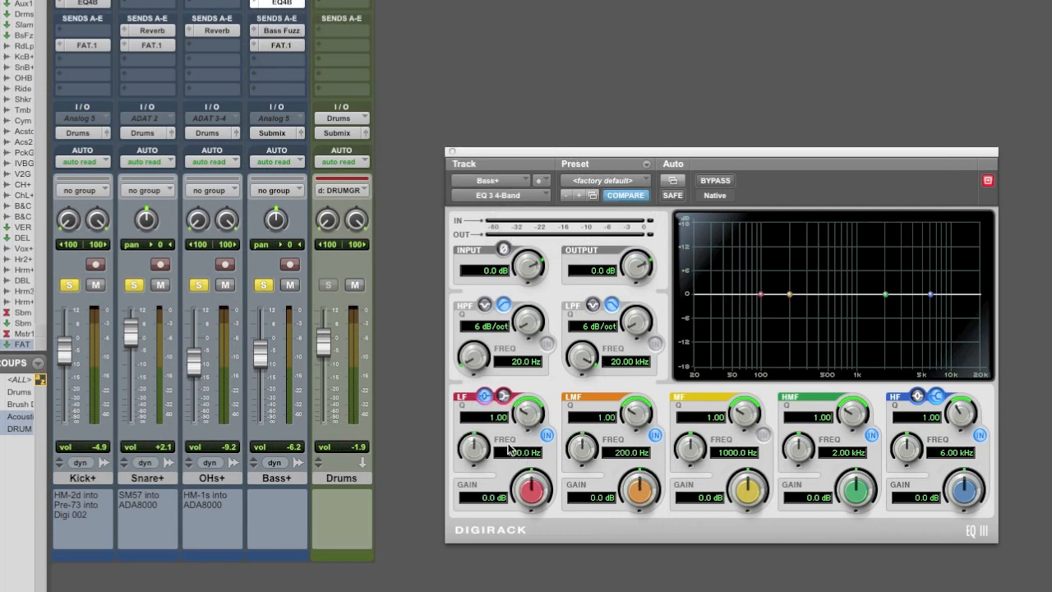
pyautogui.write('60')
pyautogui.press('Return')
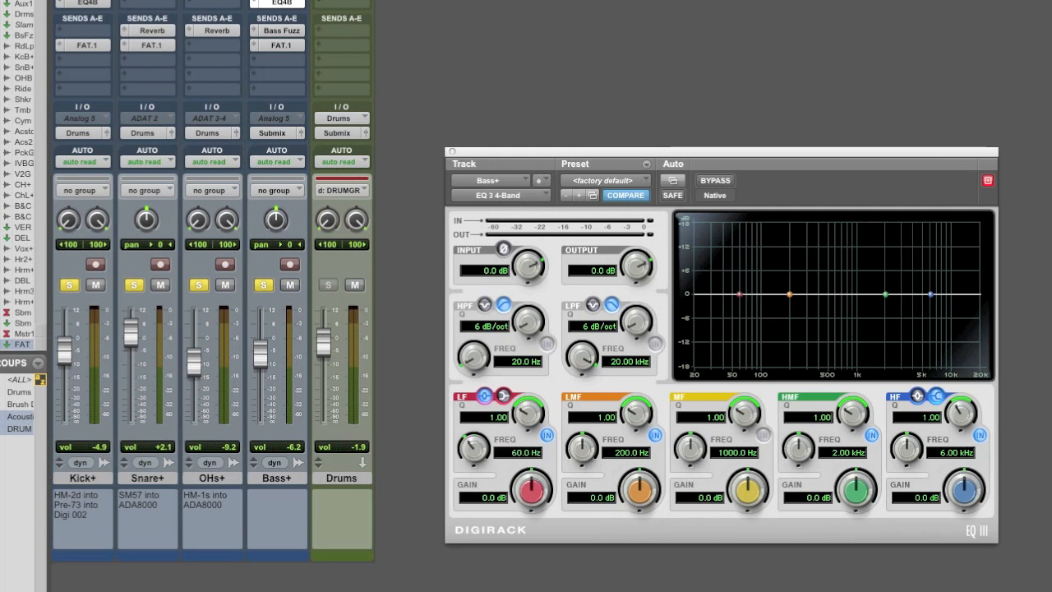
pyautogui.moveTo(526, 412); pyautogui.dragTo(531, 385)
pyautogui.moveTo(538, 484); pyautogui.dragTo(542, 468)
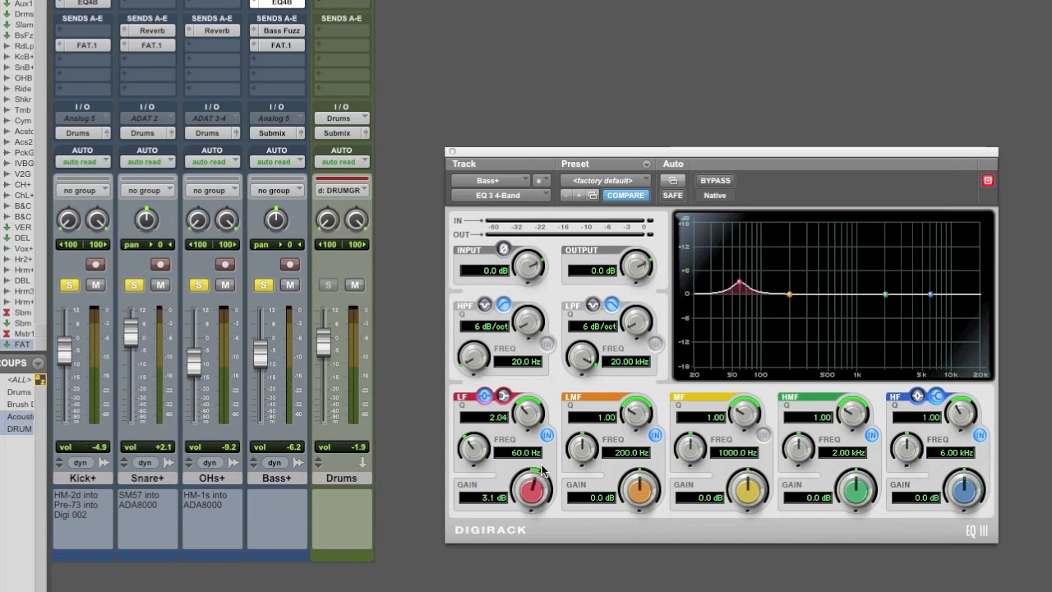
# Step: Set the Bass+ EQ's LMF band to 120 Hz with Q 2.04 and gain -3.1 dB
pyautogui.click(622, 451)
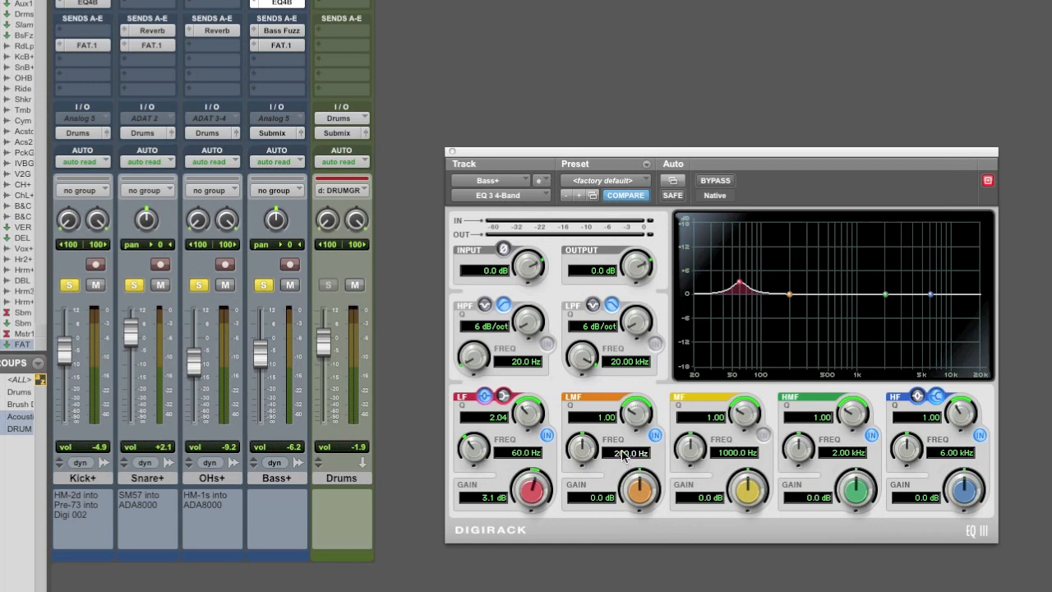
pyautogui.write('10')
pyautogui.press('Return')
pyautogui.moveTo(635, 408); pyautogui.dragTo(640, 388)
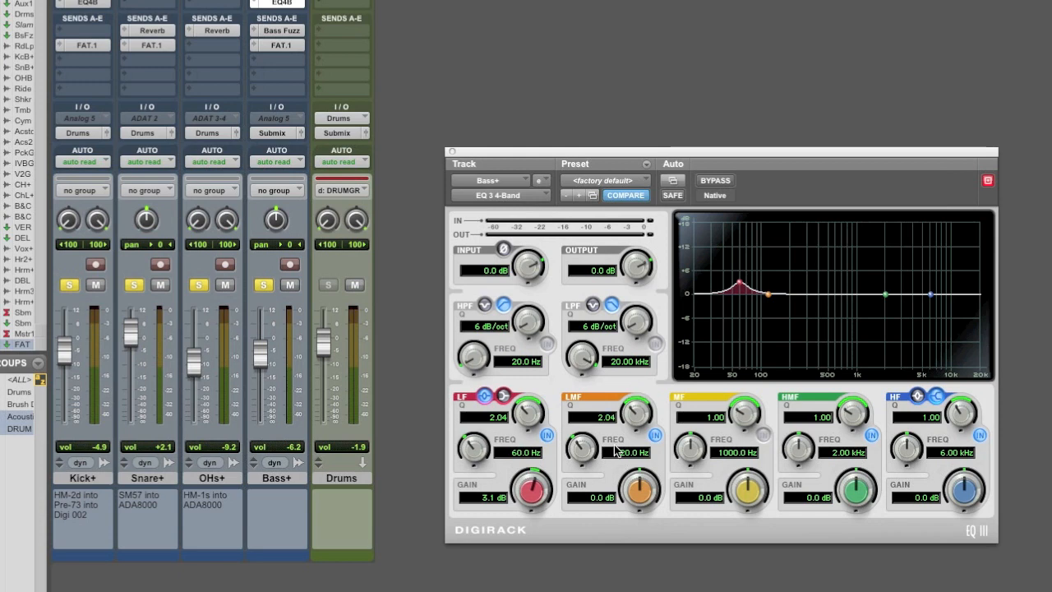
pyautogui.moveTo(634, 487); pyautogui.dragTo(635, 498)
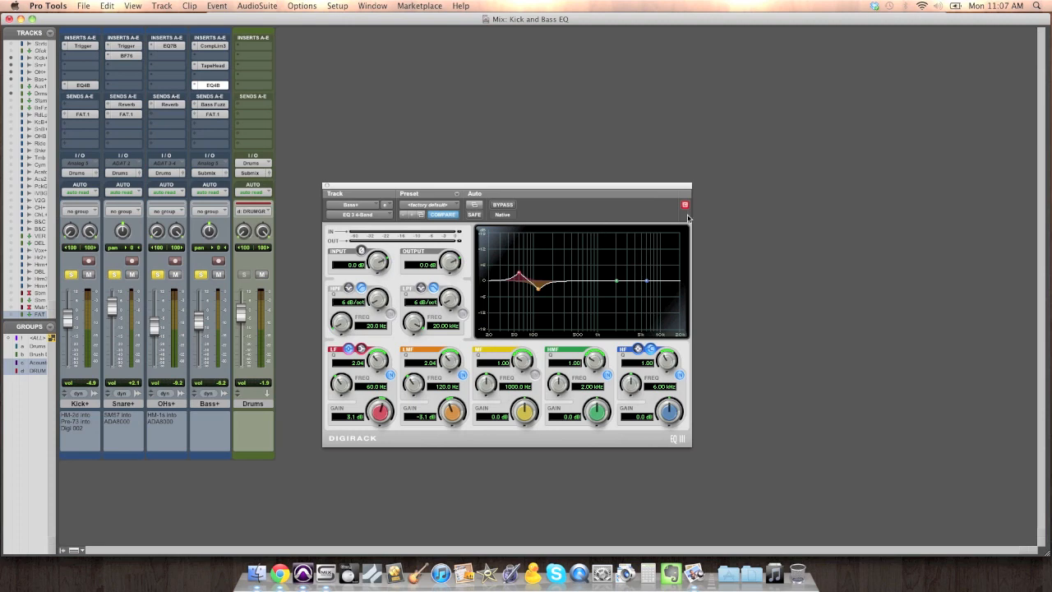
# Step: Show the Kick+ and Bass+ EQ windows side by side and play the soloed tracks
pyautogui.moveTo(600, 191); pyautogui.dragTo(843, 57)
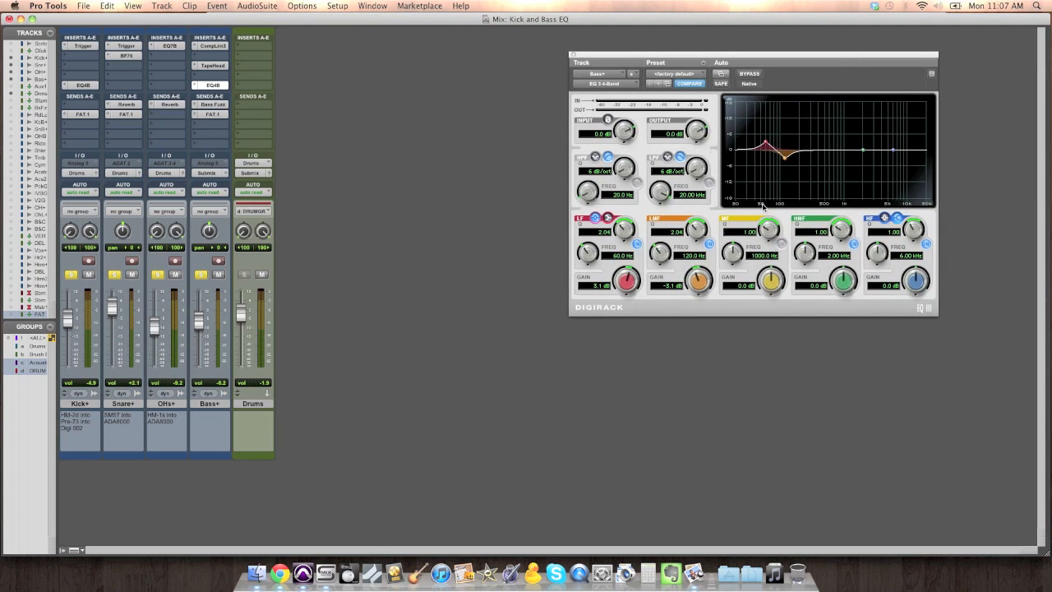
pyautogui.click(87, 86)
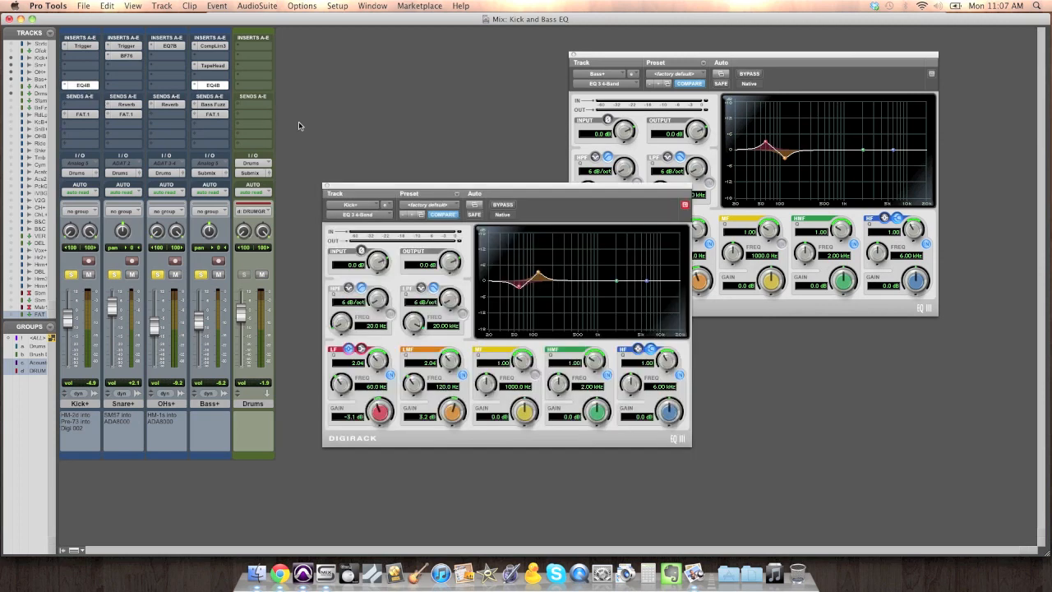
pyautogui.moveTo(469, 188); pyautogui.dragTo(334, 57)
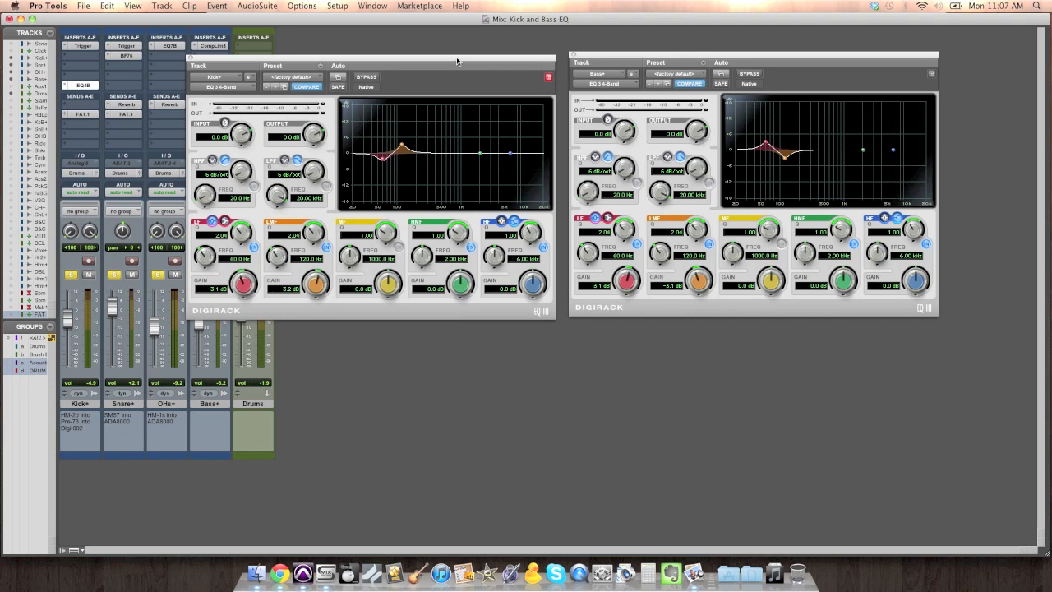
pyautogui.moveTo(456, 61); pyautogui.dragTo(458, 59)
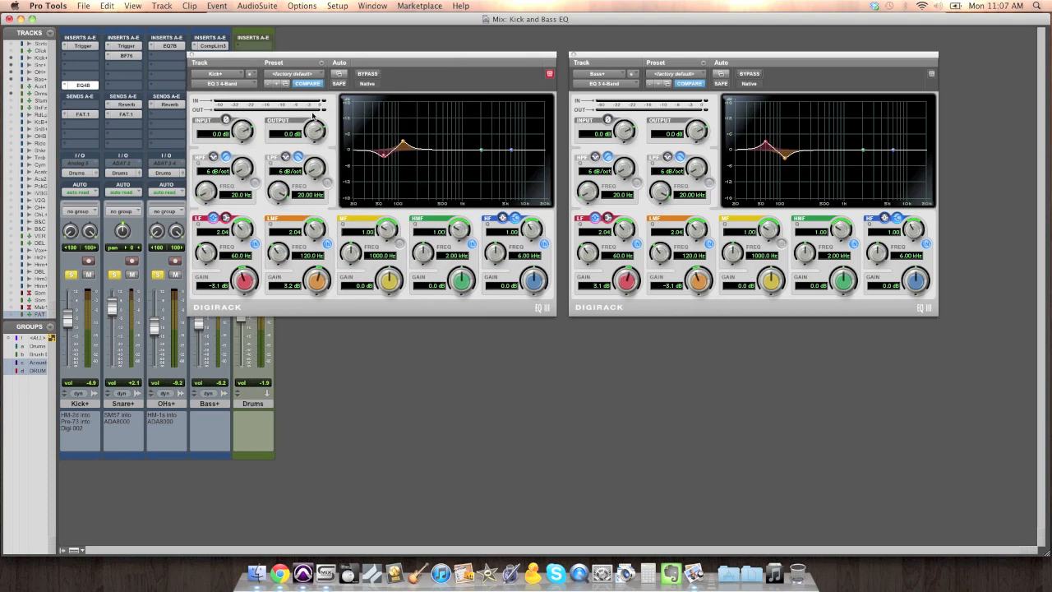
pyautogui.press('space')
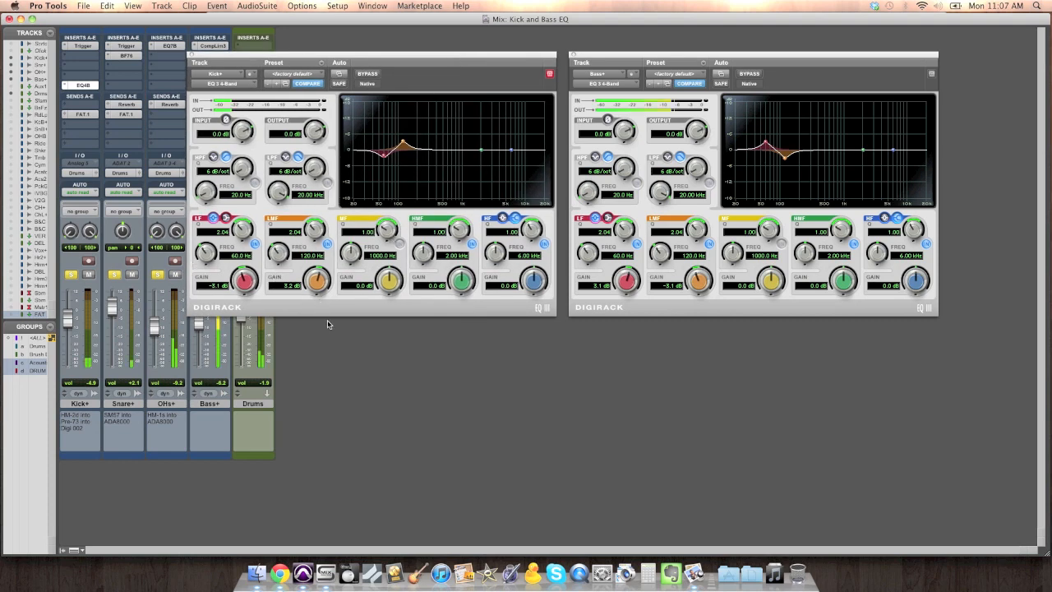
# Step: Close both EQ windows and compare the soloed tracks with the Kick+ and Bass+ EQs bypassed and active
pyautogui.click(191, 55)
pyautogui.click(573, 55)
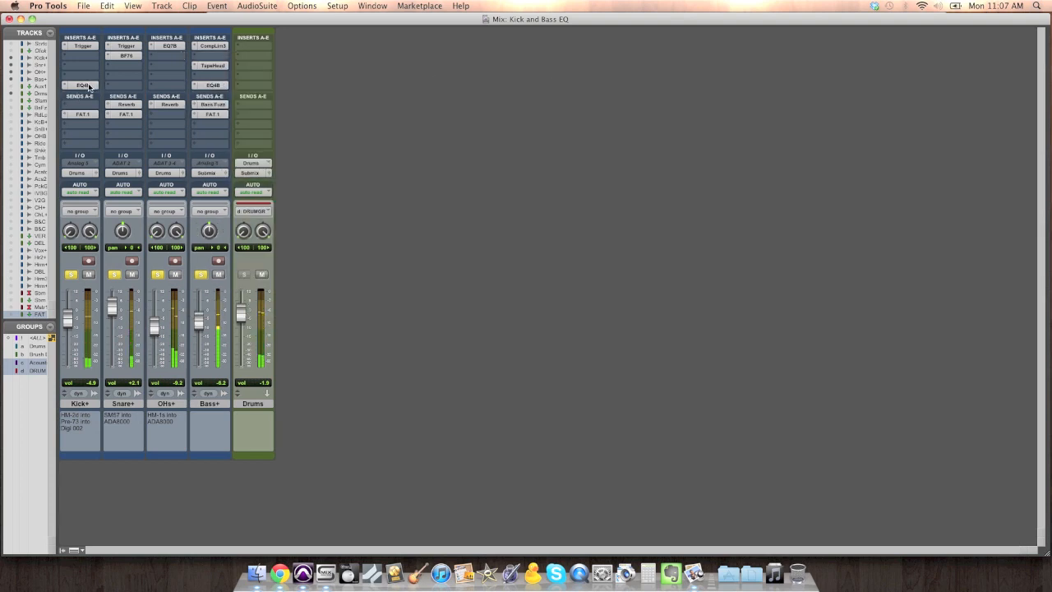
pyautogui.click(85, 86)
pyautogui.click(212, 86)
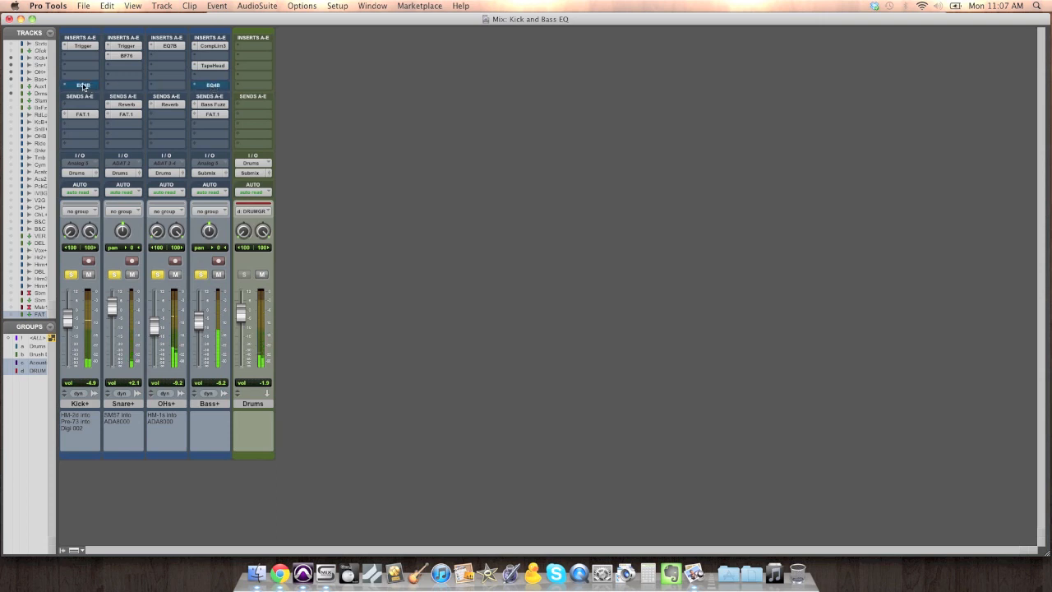
pyautogui.click(82, 86)
pyautogui.keyDown('super'); pyautogui.click(209, 87); pyautogui.keyUp('super')
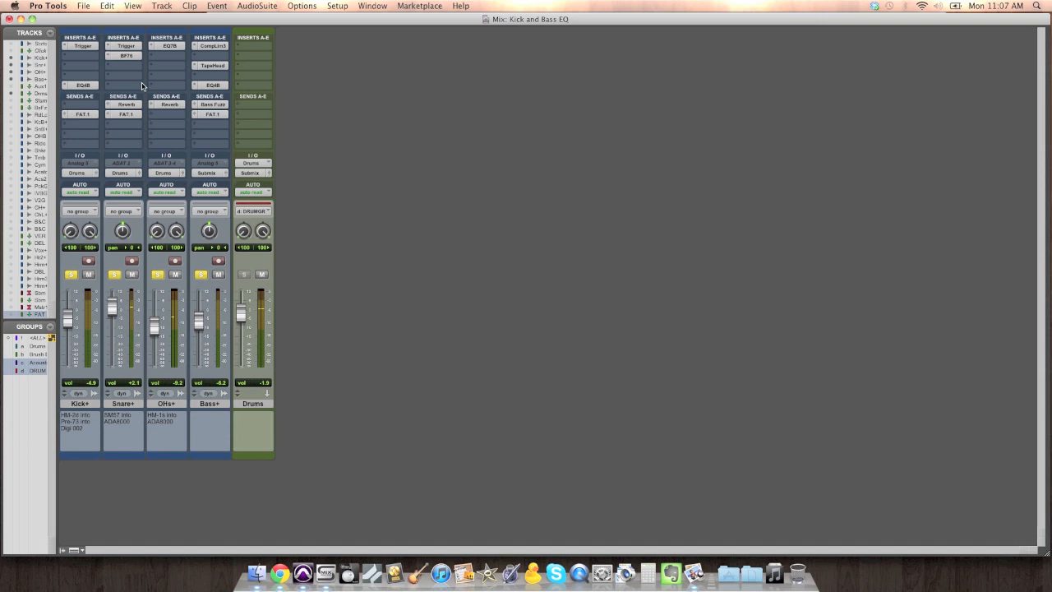
# Step: Clear all solos and compare the full mix with the Kick+ and Bass+ EQs bypassed and re-enabled
pyautogui.keyDown('alt'); pyautogui.click(115, 276); pyautogui.keyUp('alt')
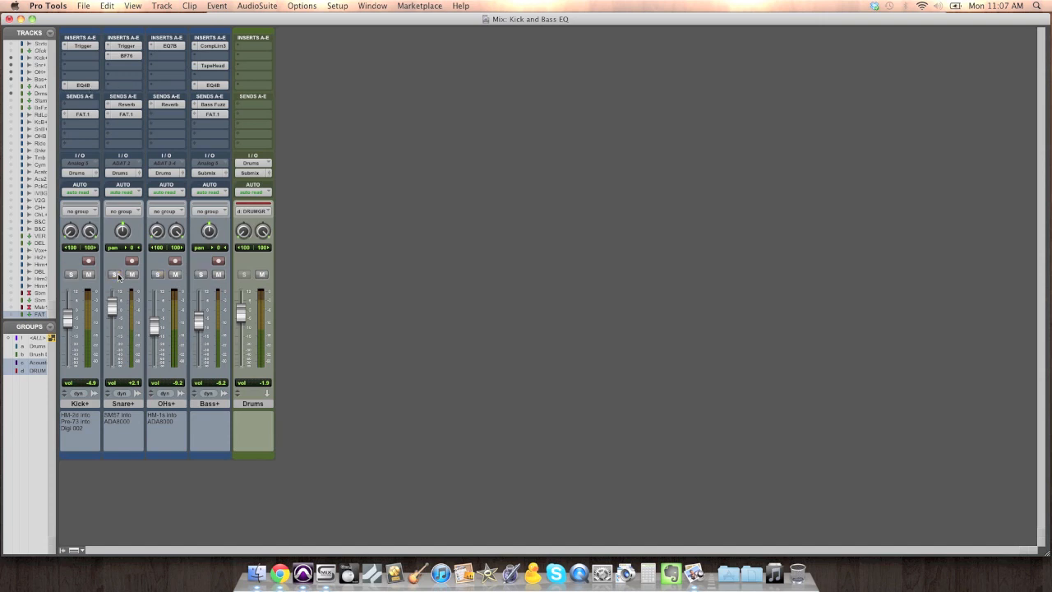
pyautogui.keyDown('super'); pyautogui.click(215, 87); pyautogui.keyUp('super')
pyautogui.keyDown('super'); pyautogui.click(88, 85); pyautogui.keyUp('super')
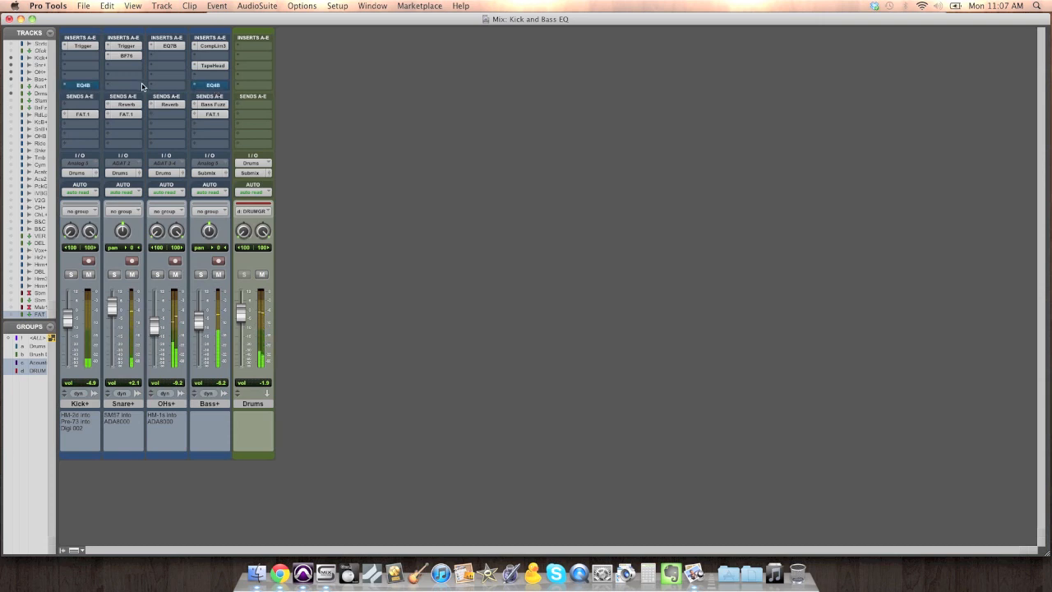
pyautogui.keyDown('super'); pyautogui.click(86, 85); pyautogui.keyUp('super')
pyautogui.keyDown('super'); pyautogui.click(215, 86); pyautogui.keyUp('super')
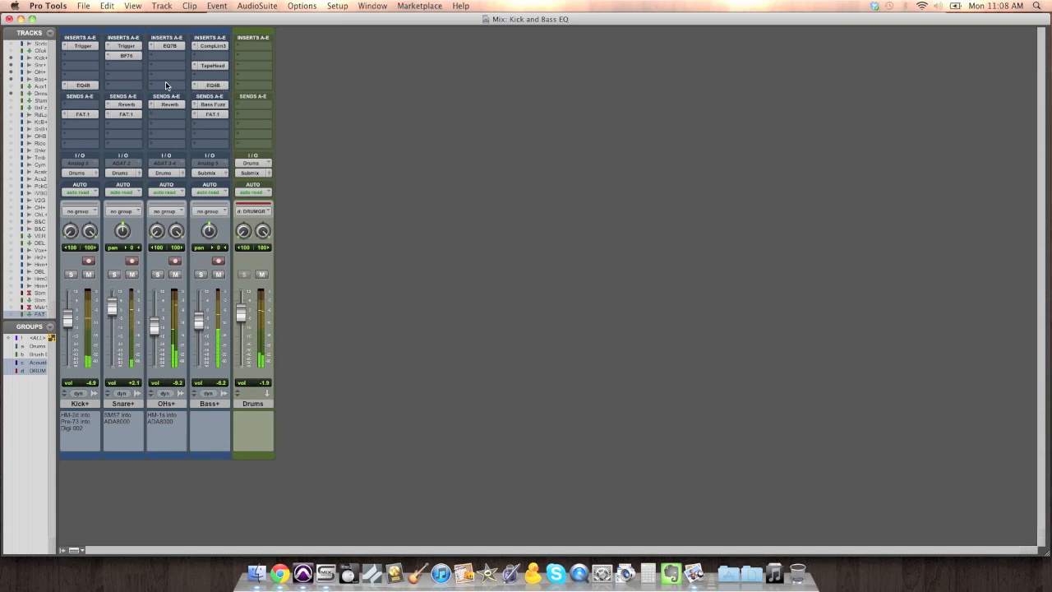
pyautogui.keyDown('super'); pyautogui.click(211, 85); pyautogui.keyUp('super')
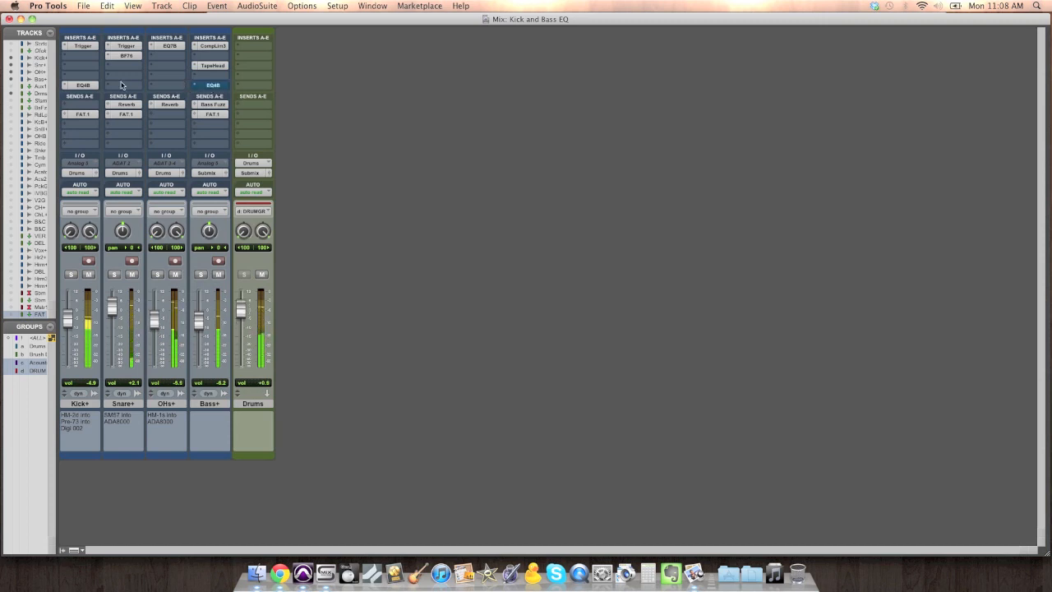
pyautogui.keyDown('super'); pyautogui.click(83, 86); pyautogui.keyUp('super')
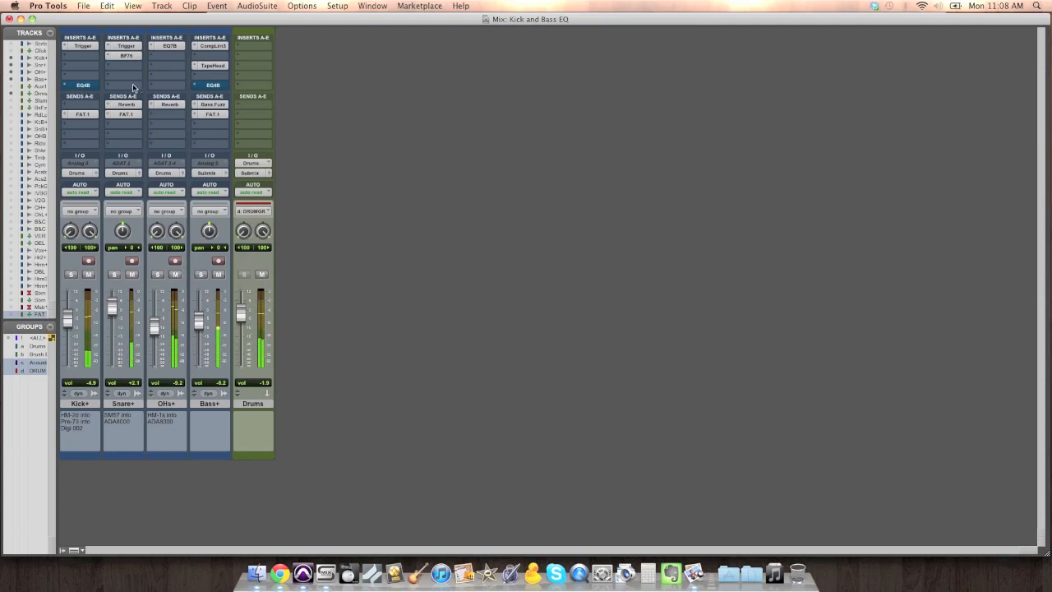
pyautogui.keyDown('super'); pyautogui.click(83, 86); pyautogui.keyUp('super')
pyautogui.keyDown('super'); pyautogui.click(219, 88); pyautogui.keyUp('super')
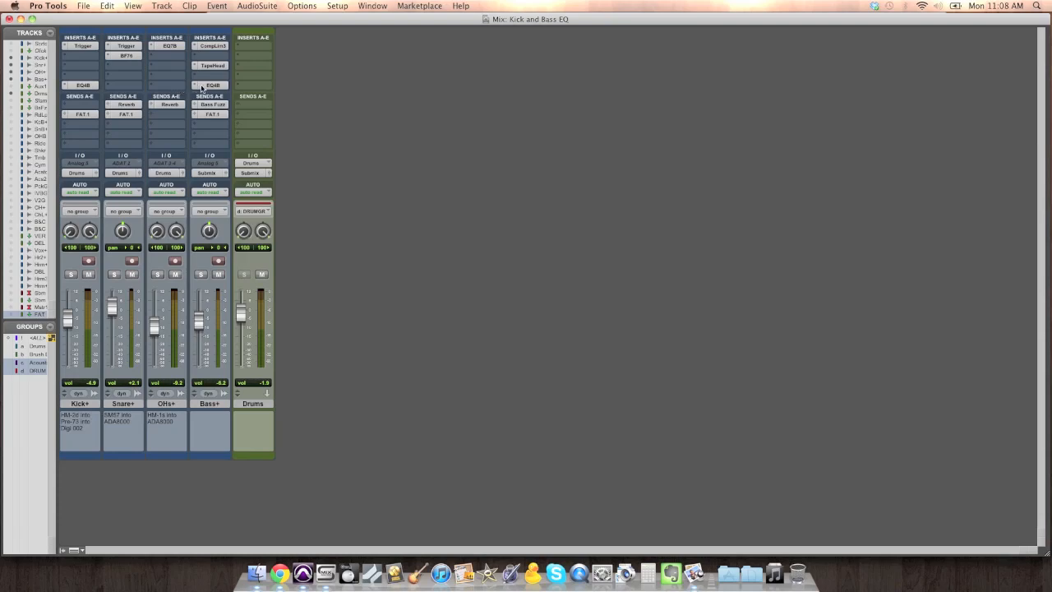
# Step: Lower the LF gain and raise the LMF gain slightly further in the Kick+ EQ, closing its window when done
pyautogui.click(201, 86)
pyautogui.click(86, 86)
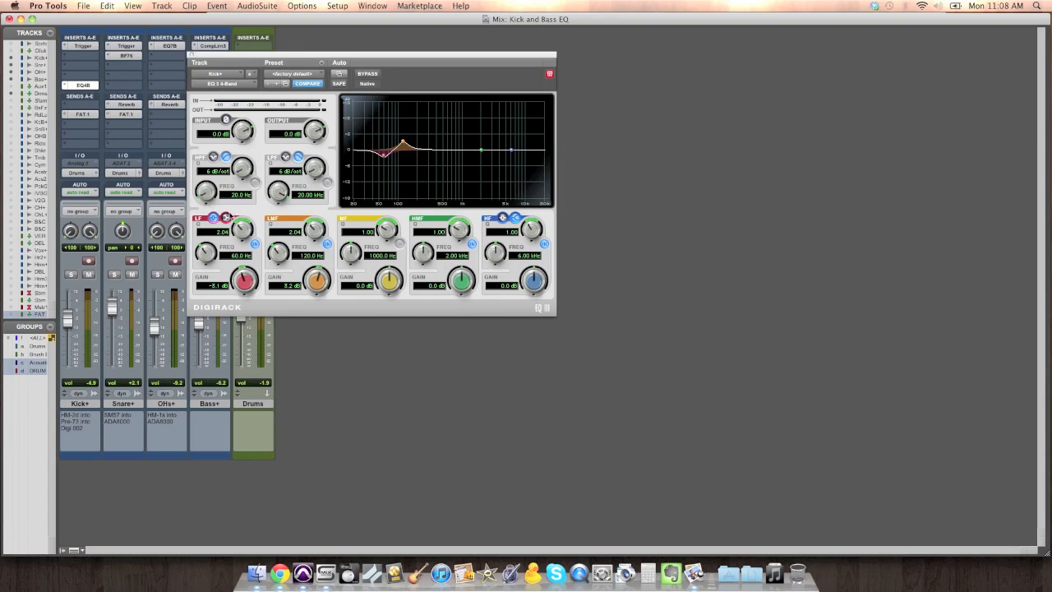
pyautogui.moveTo(240, 268); pyautogui.dragTo(242, 275)
pyautogui.moveTo(323, 281); pyautogui.dragTo(322, 275)
pyautogui.click(191, 56)
# Step: Set the Bass+ EQ's LF gain to 4.1 dB and its LMF gain to -4.1 dB, and close its window
pyautogui.click(222, 86)
pyautogui.moveTo(305, 282); pyautogui.dragTo(307, 290)
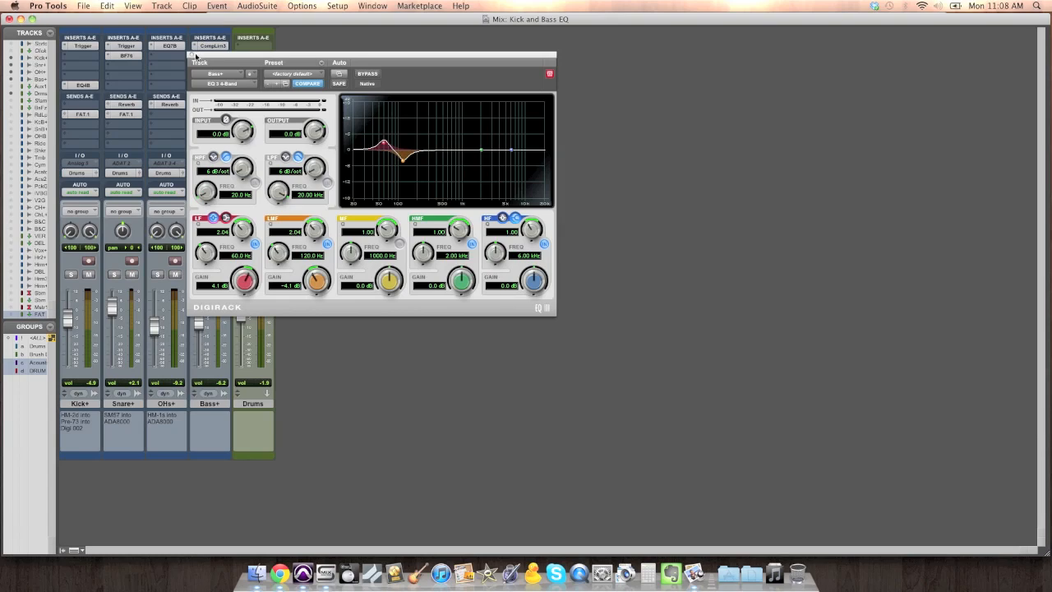
pyautogui.click(192, 56)
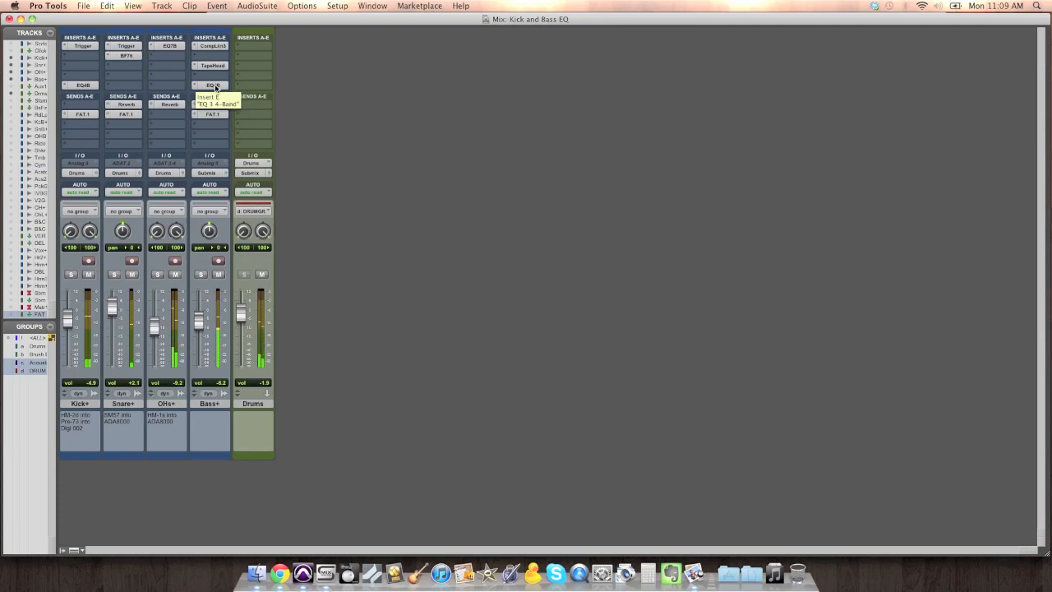
# Step: Bypass and re-enable the Bass+ and Kick+ EQs during playback to compare the stronger EQ settings
pyautogui.keyDown('super'); pyautogui.click(212, 85); pyautogui.keyUp('super')
pyautogui.keyDown('super'); pyautogui.click(82, 85); pyautogui.keyUp('super')
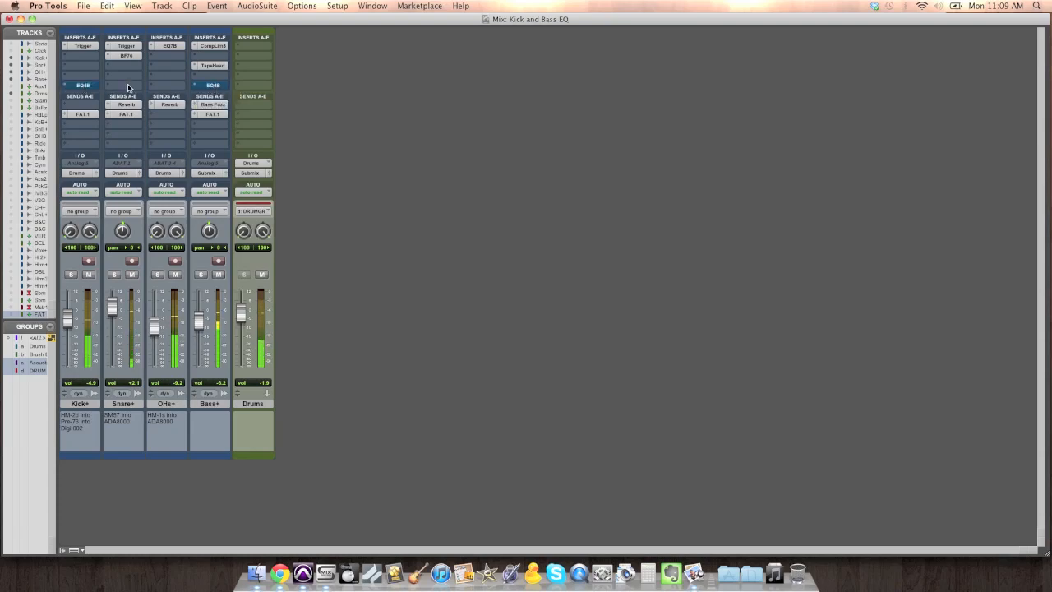
pyautogui.keyDown('super'); pyautogui.click(86, 85); pyautogui.keyUp('super')
pyautogui.keyDown('super'); pyautogui.click(195, 86); pyautogui.keyUp('super')
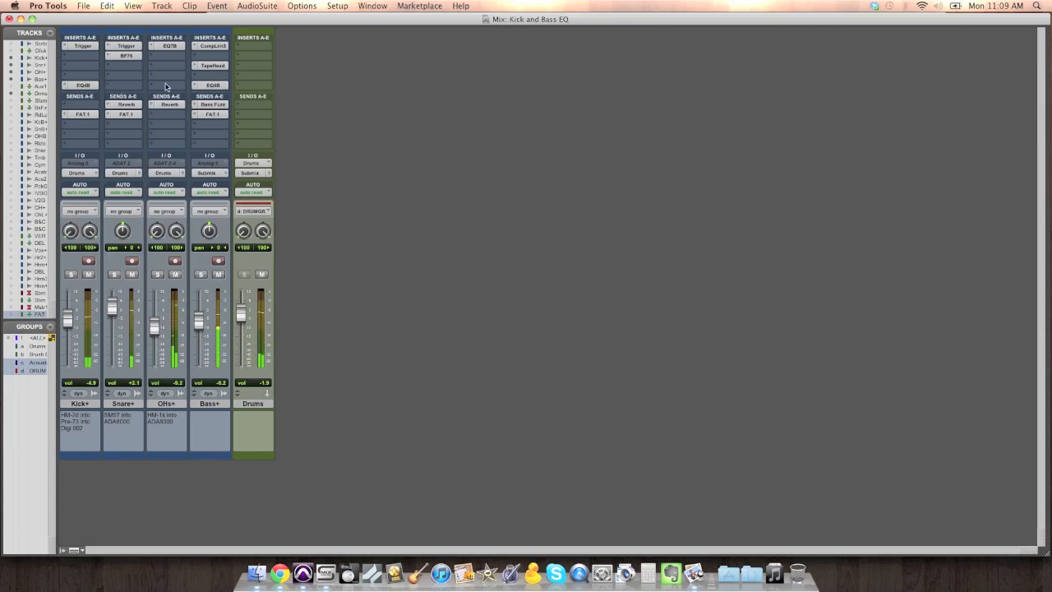